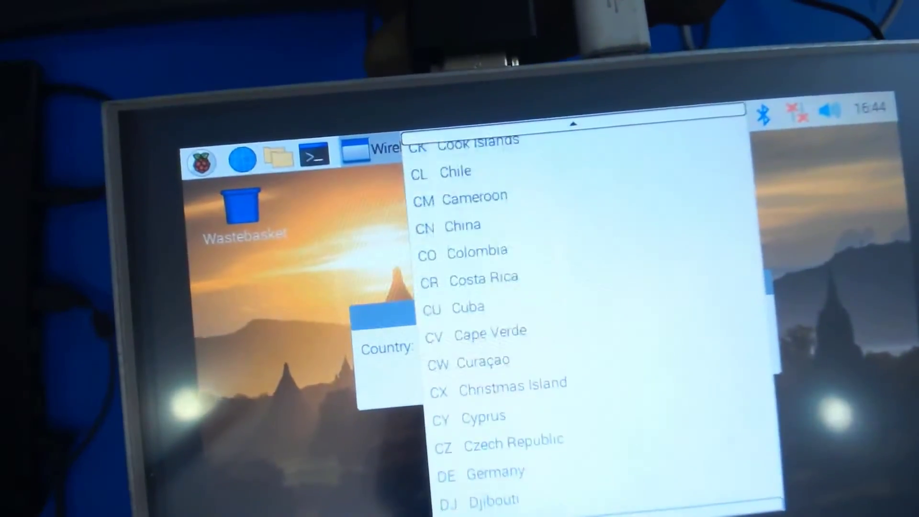
scroll(564, 323, down, 2)
scroll(564, 323, down, 2)
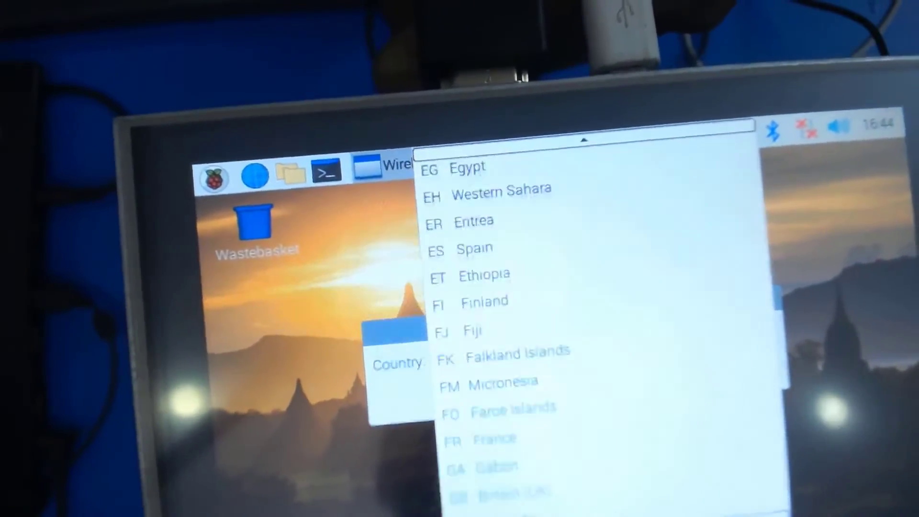
scroll(563, 324, down, 2)
scroll(564, 324, down, 2)
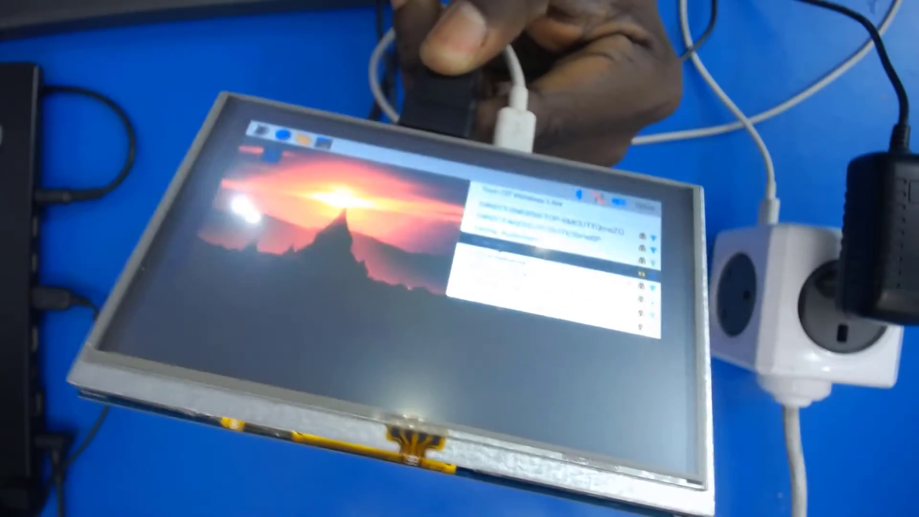
- Confirm the Kinematic network selection to connect the Pi to Wi-Fi
key(Return)
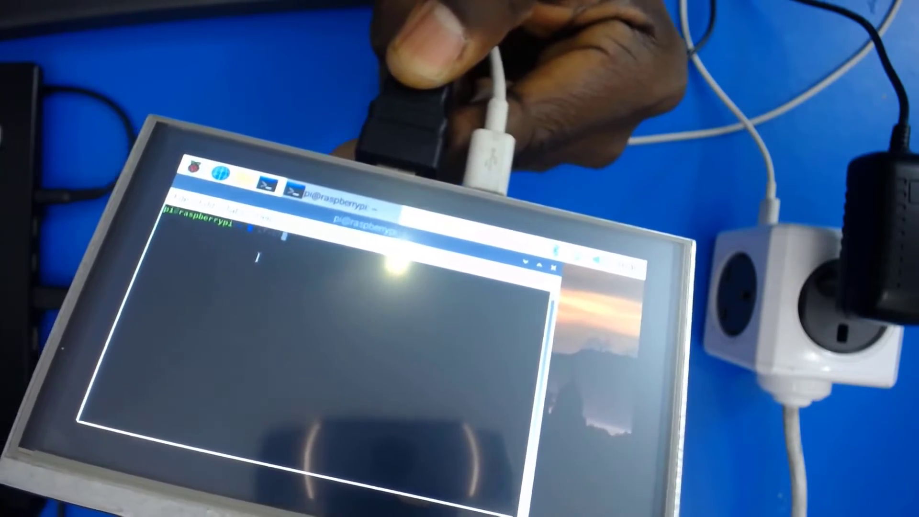
text(ifconfig)
- Run ifconfig to read wlan0's address 192.168.43.140, then close the terminal
key(Return)
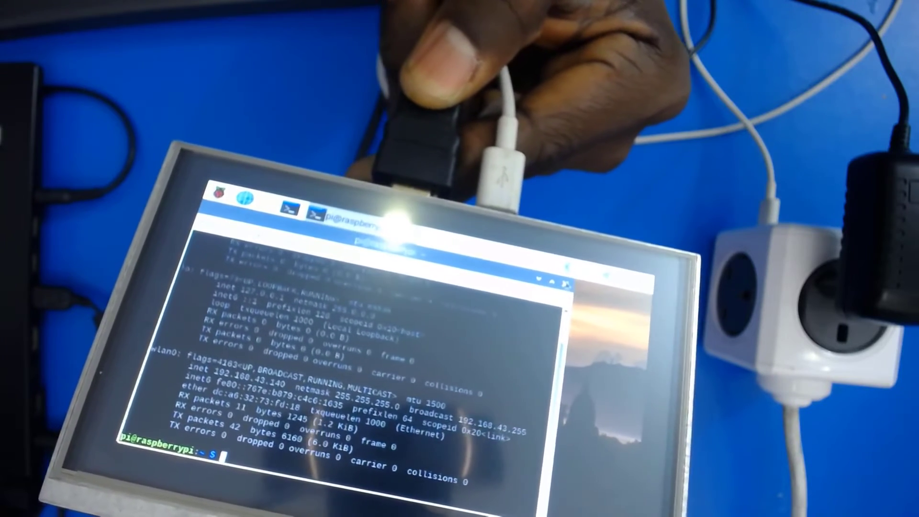
key(ctrl+d)
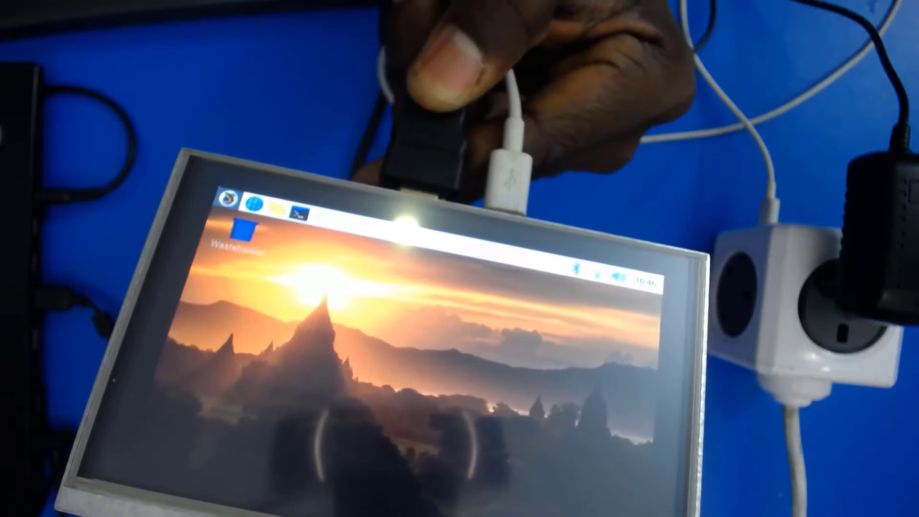
- Launch Raspberry Pi Configuration from the applications menu's Preferences section
click(228, 200)
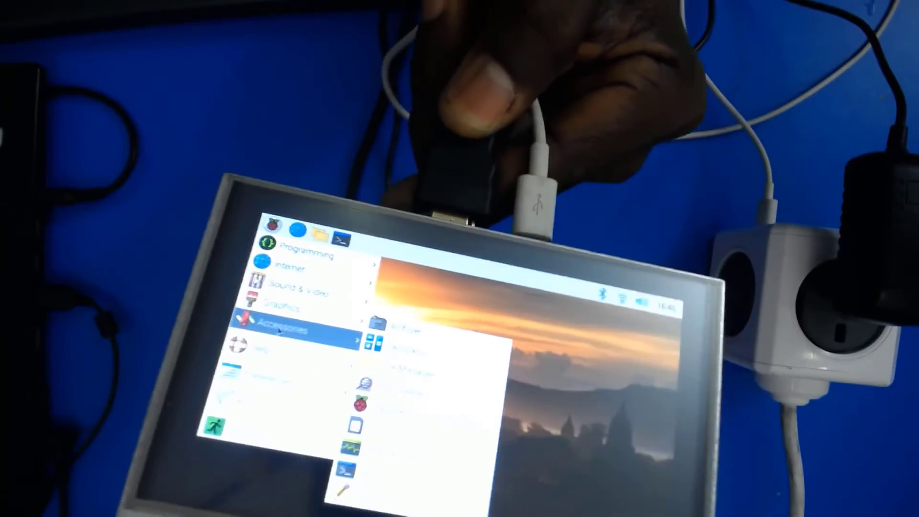
mouse_move(392, 374)
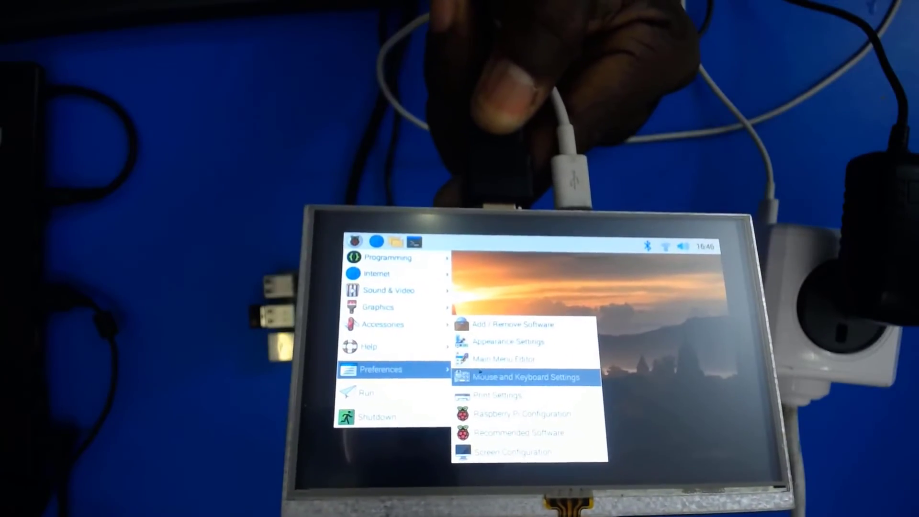
click(514, 420)
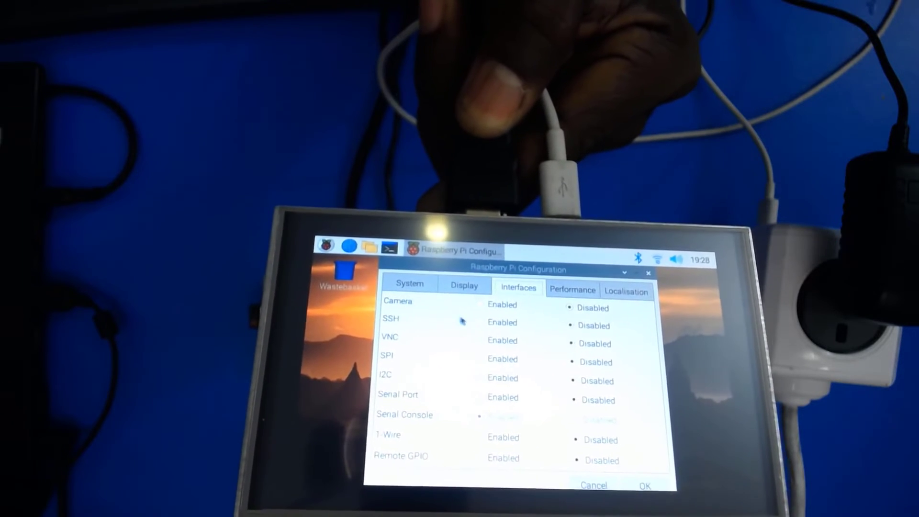
- Enable the SSH interface on the Interfaces tab
click(479, 321)
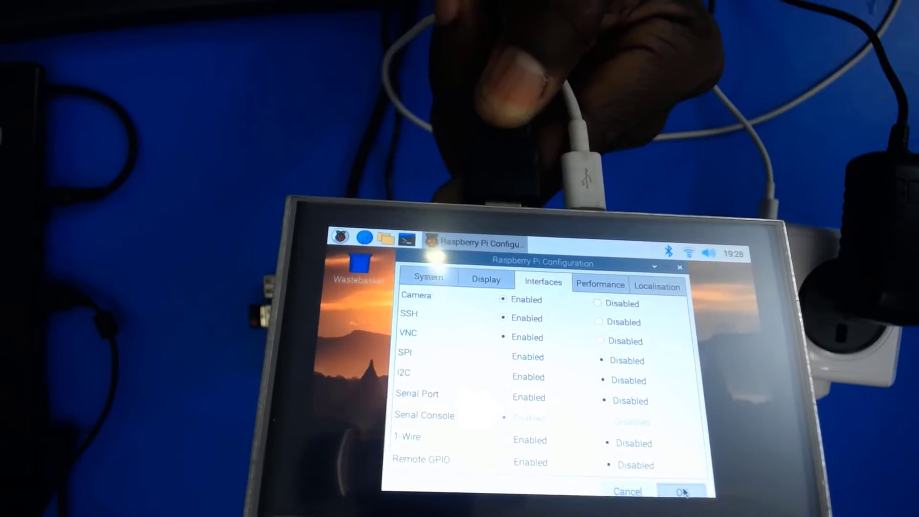
- Apply the enabled Camera, SSH and VNC settings with OK
click(683, 492)
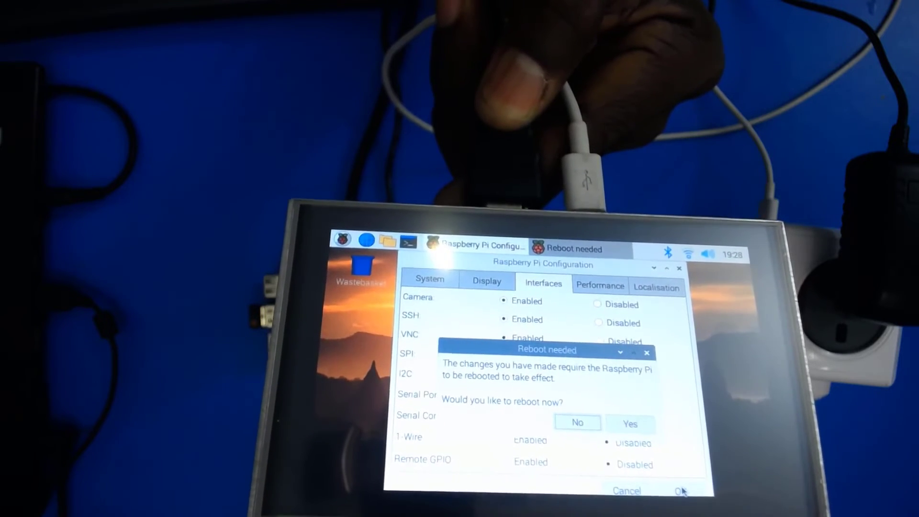